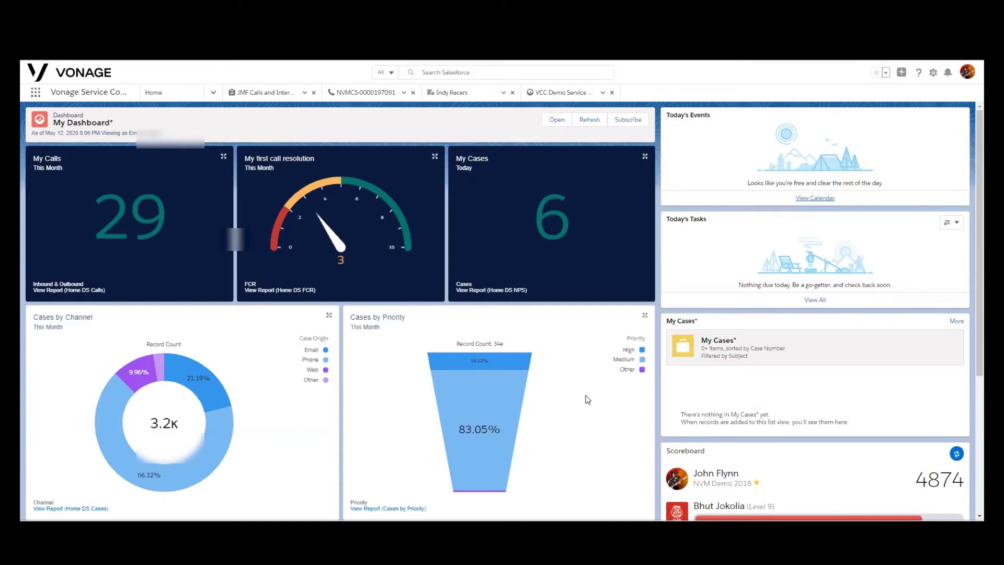
Open the Indy Racers workspace to show the completed inbound call task
left_click(450, 94)
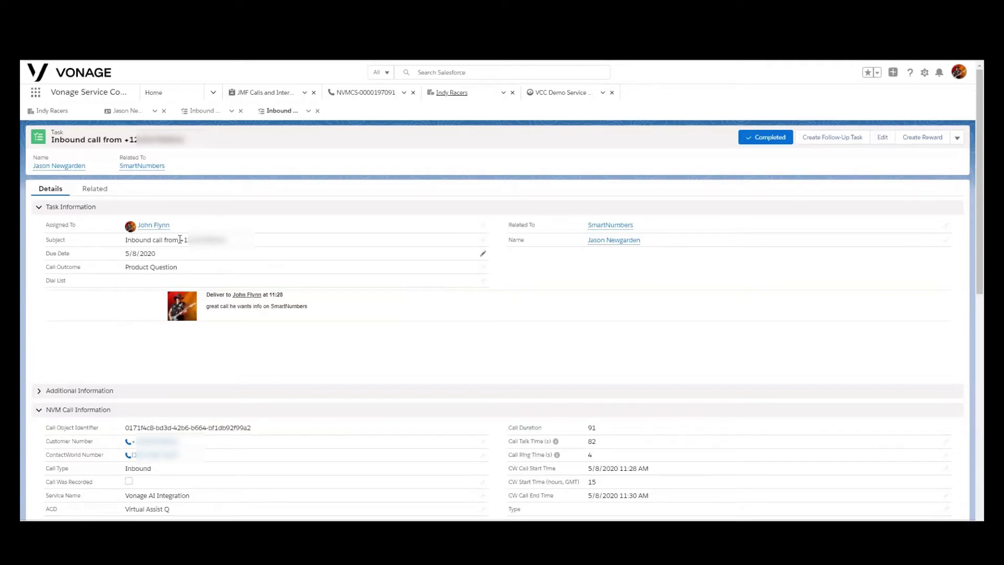
mouse_move(55, 170)
scroll(316, 326, "down", 3)
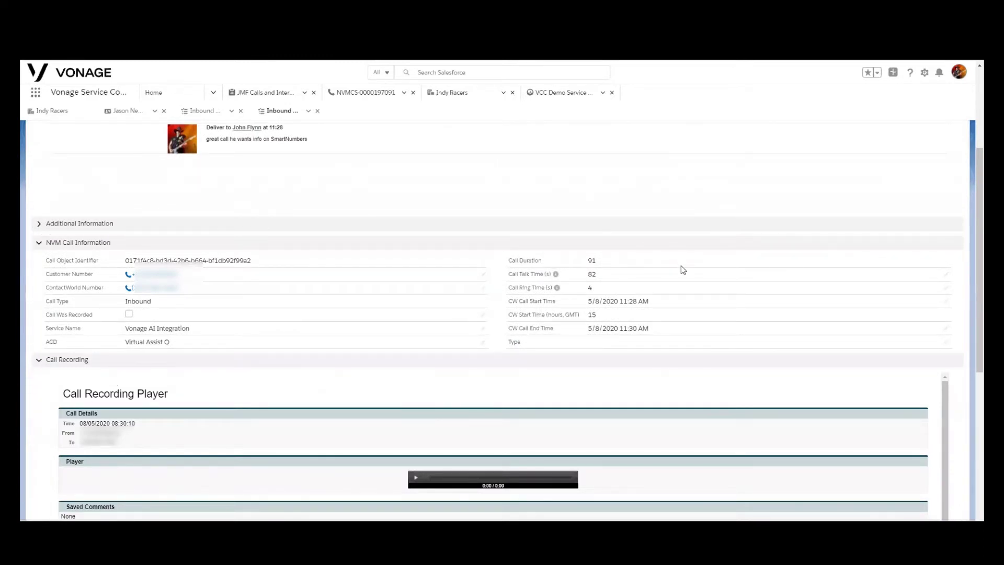
scroll(682, 269, "up", 3)
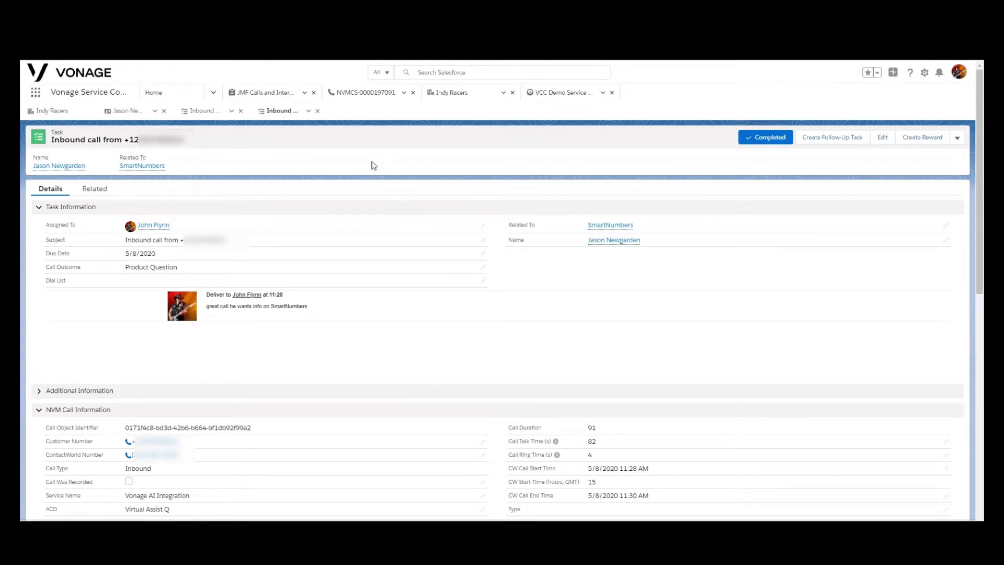
Review the NVMCS call summary's fields and help text, then return to the Home dashboard
left_click(363, 94)
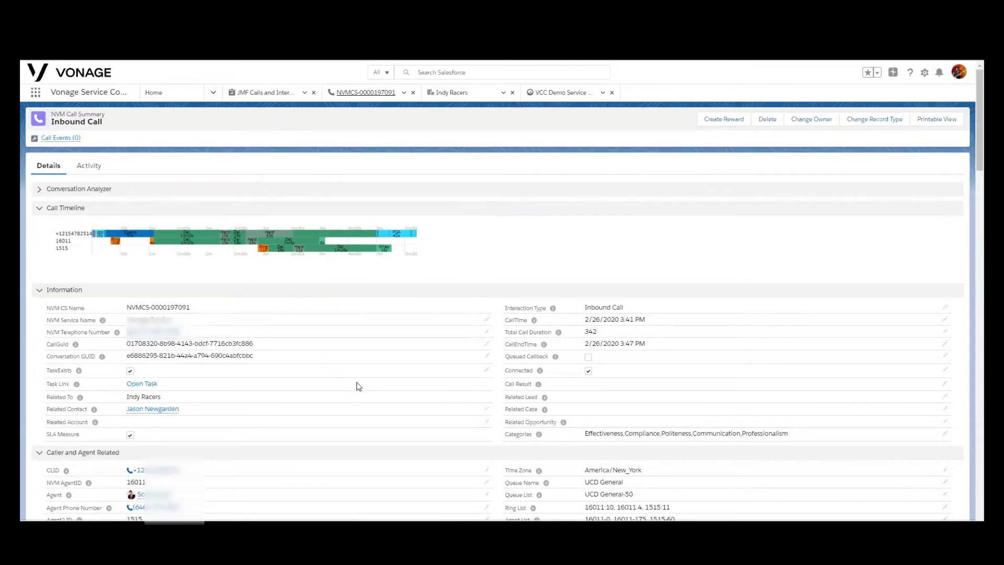
scroll(359, 386, "down", 3)
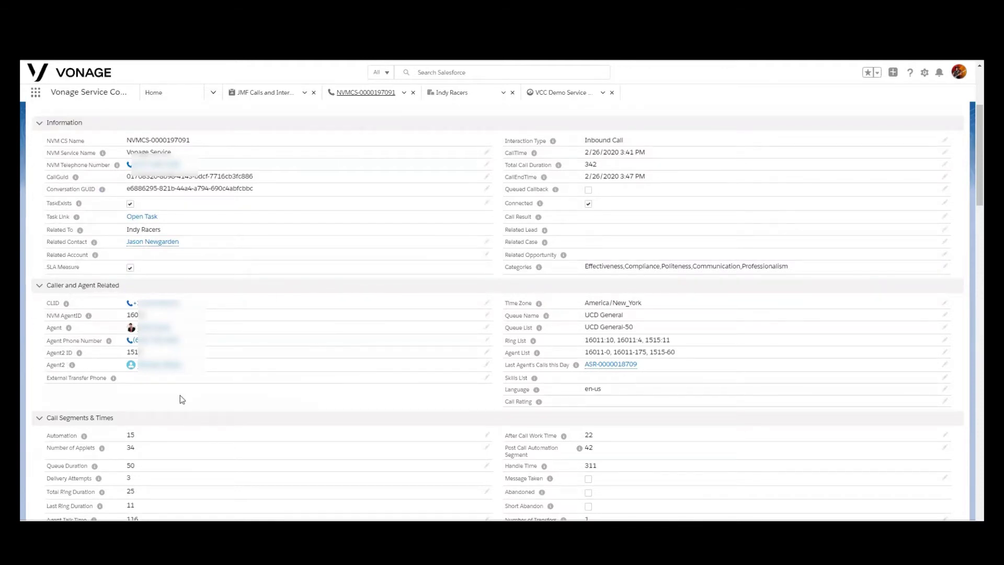
scroll(202, 344, "down", 2)
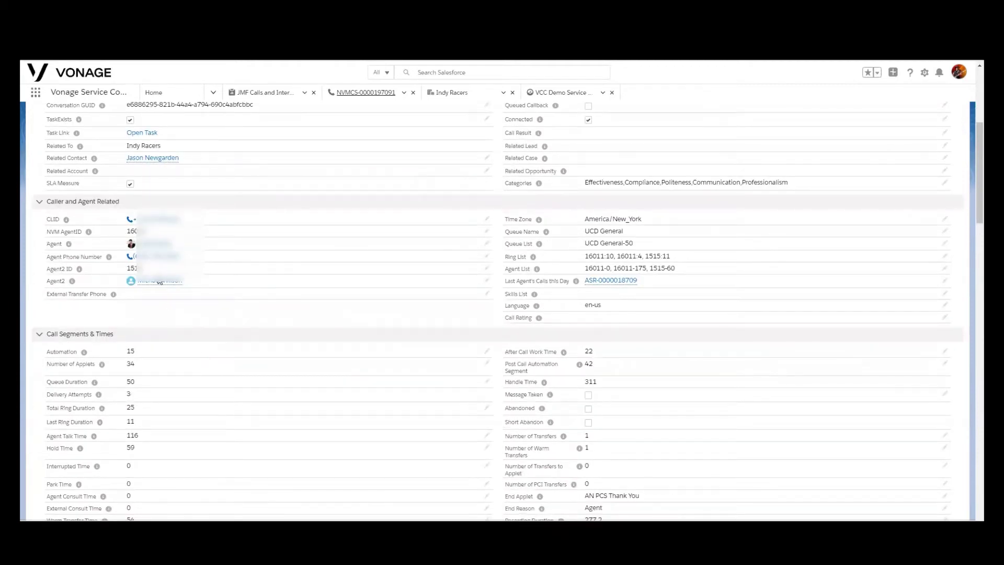
scroll(160, 281, "down", 2)
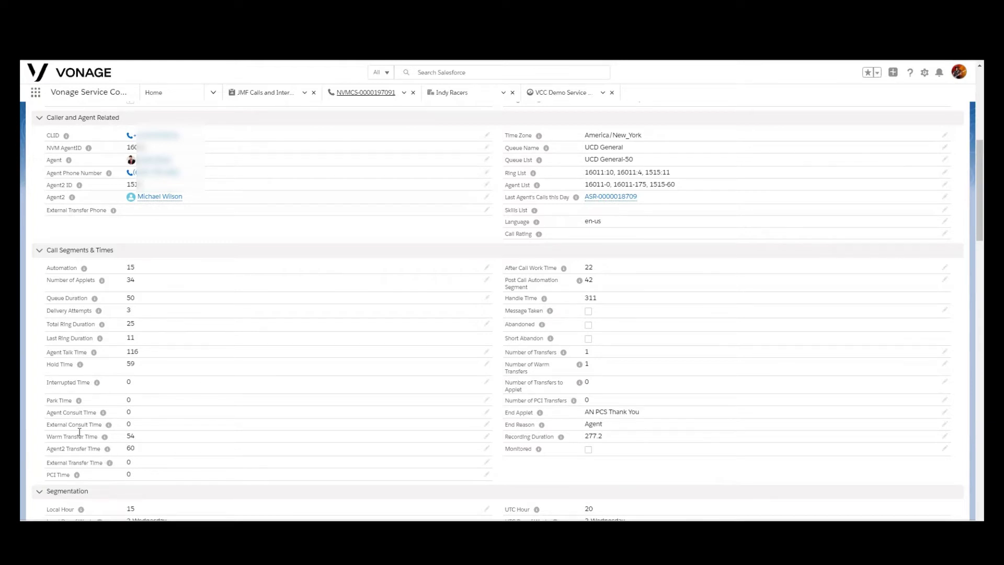
mouse_move(94, 353)
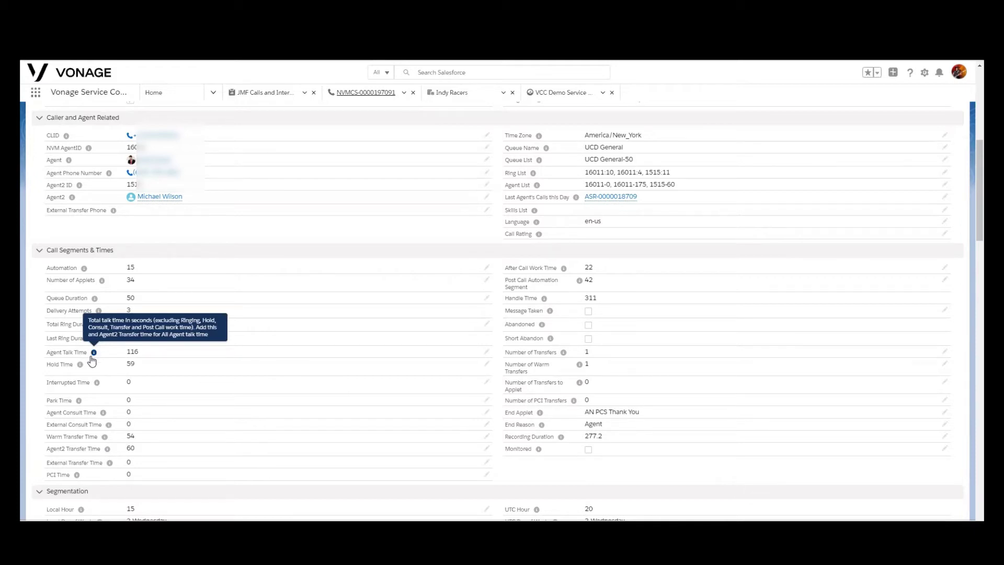
mouse_move(108, 453)
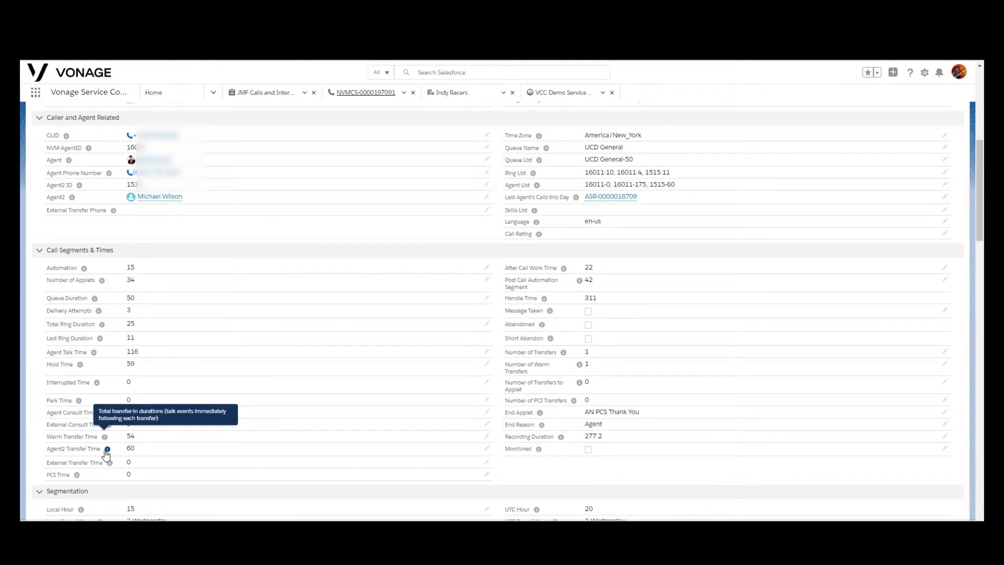
scroll(105, 447, "up", 6)
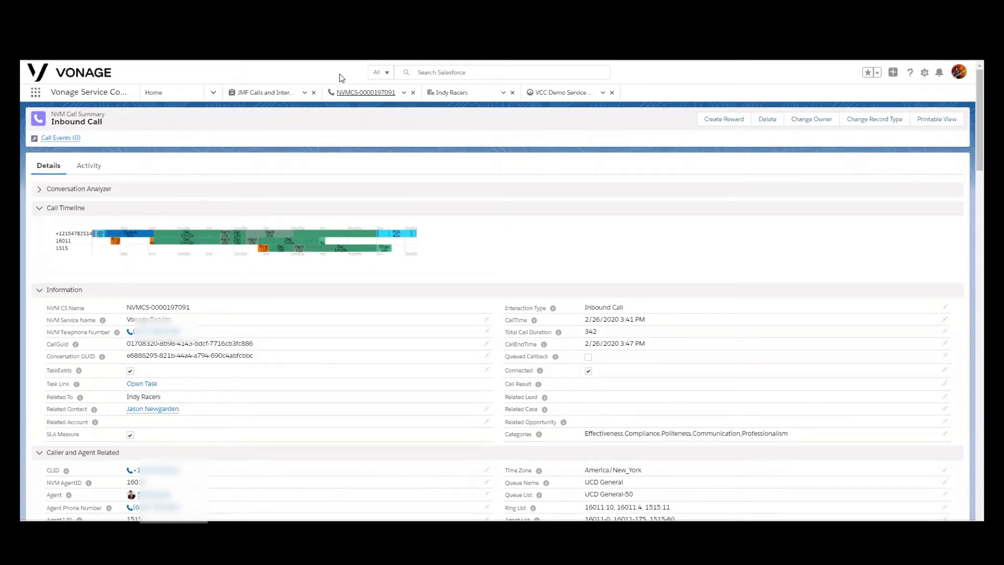
left_click(154, 93)
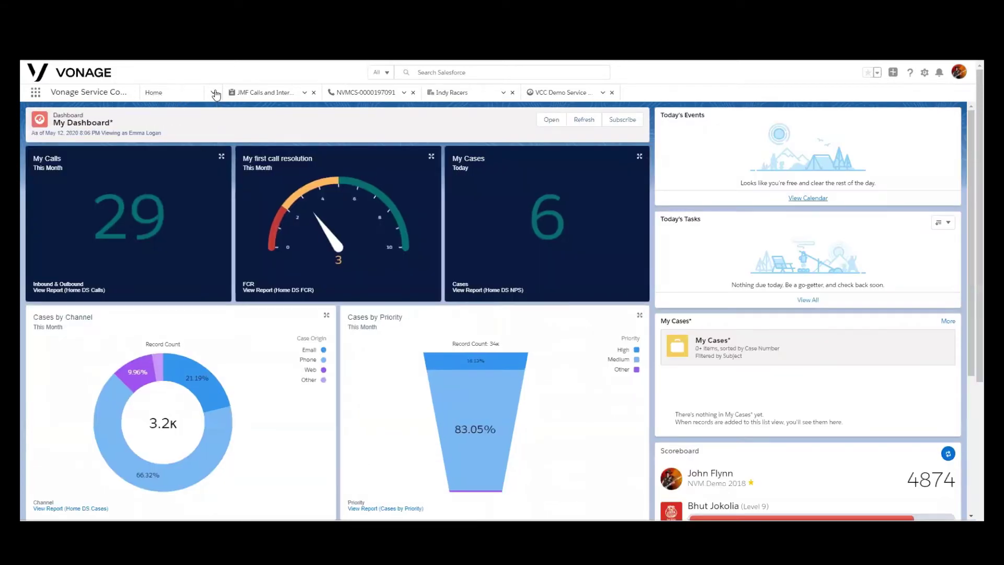
Navigate from Home to the Reports page through the navigation menu
left_click(214, 93)
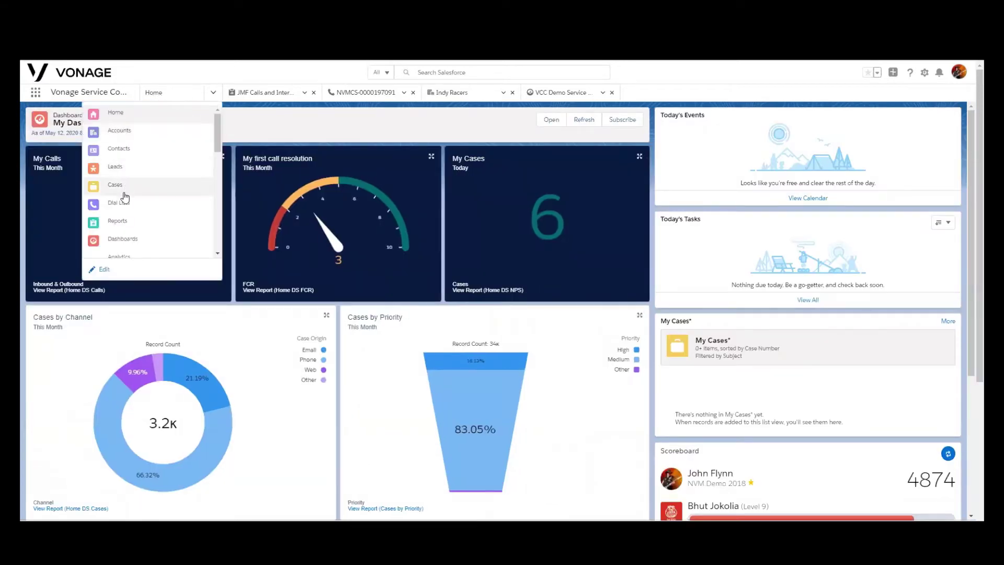
left_click(117, 222)
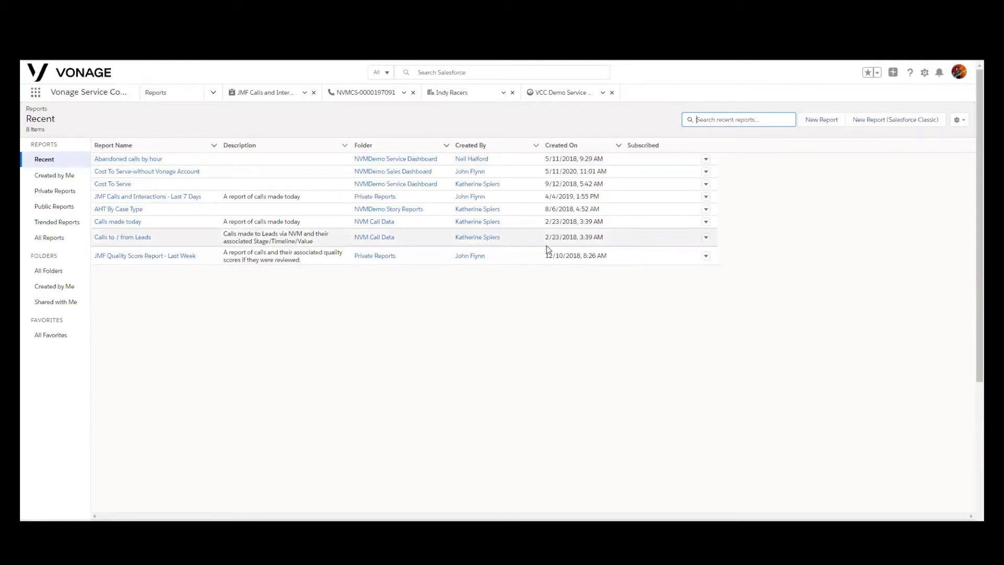
Open the 'Calls made today' report and browse its 45 call records
left_click(115, 224)
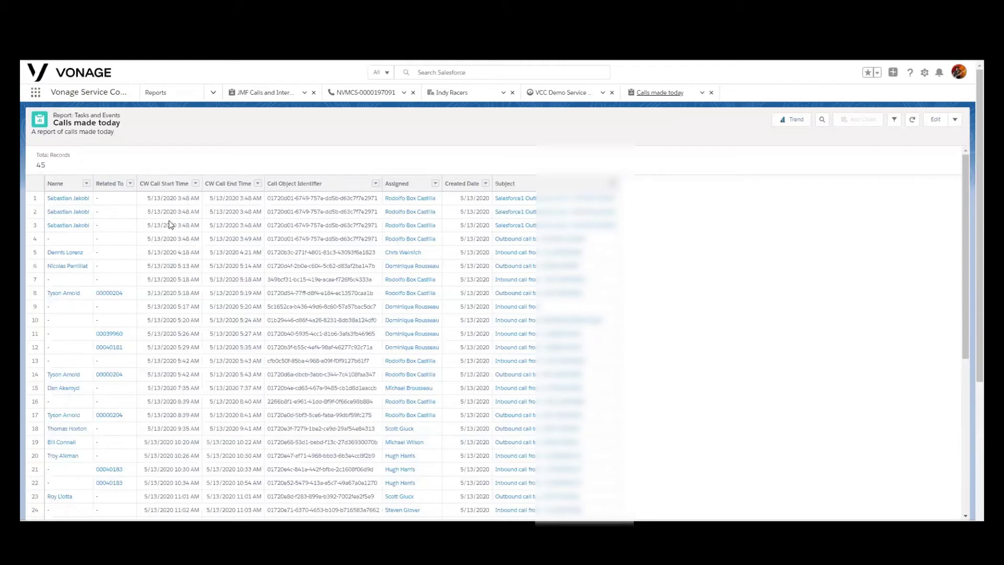
scroll(191, 307, "down", 5)
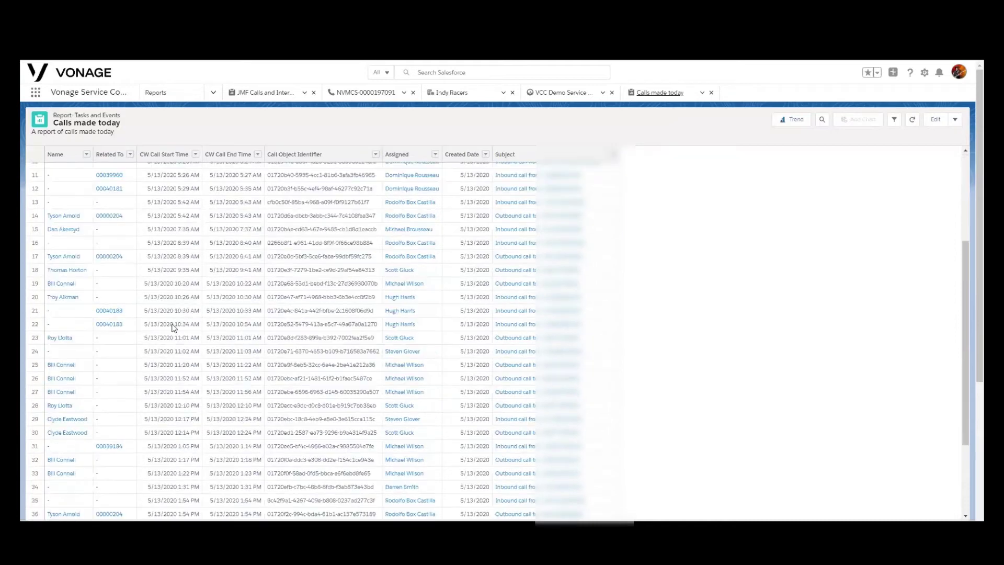
scroll(161, 357, "up", 6)
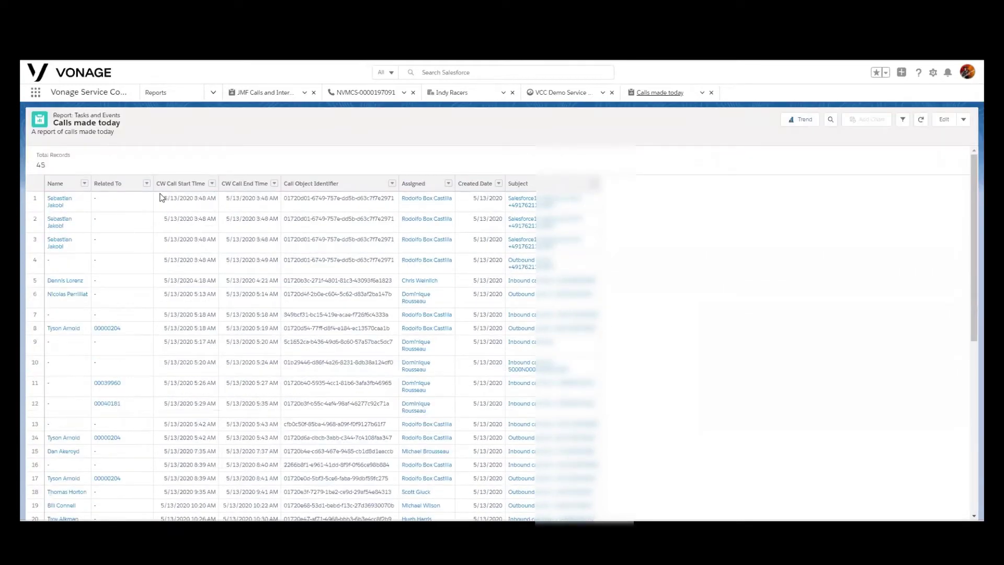
Open the report in the Report Builder and look through the available fields
left_click(943, 122)
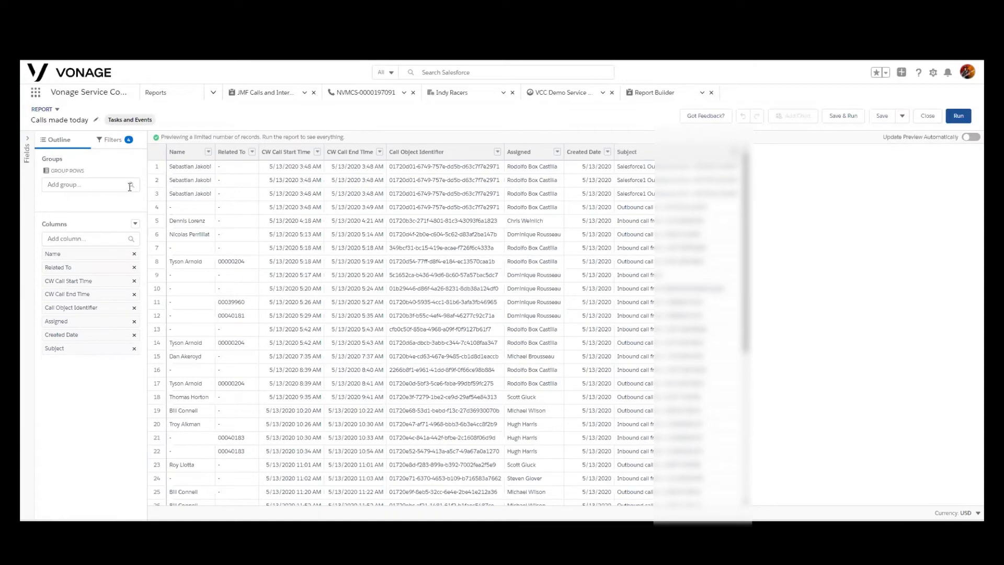
left_click(30, 138)
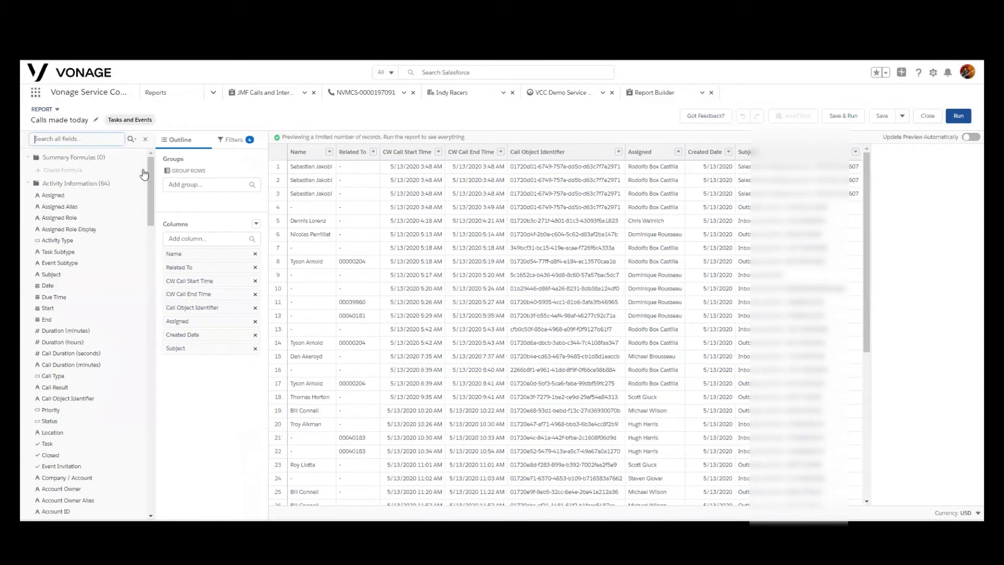
left_click_drag(146, 191, 140, 165)
left_click(145, 139)
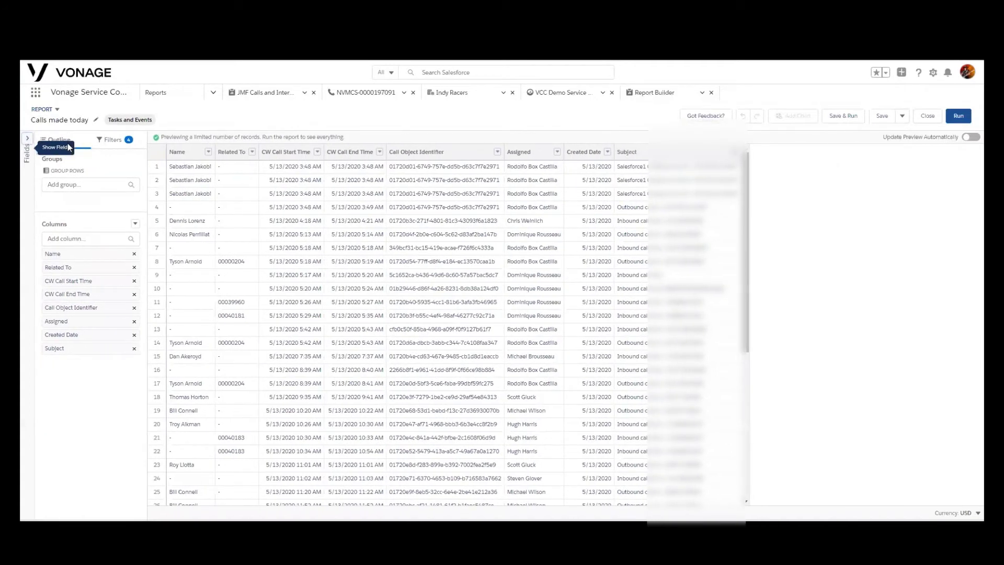
left_click(113, 141)
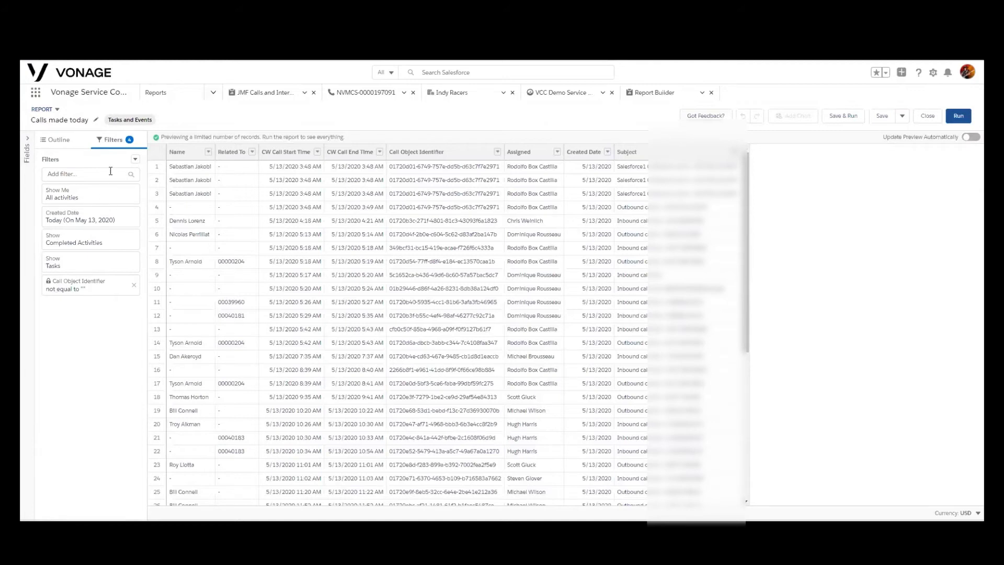
left_click(63, 143)
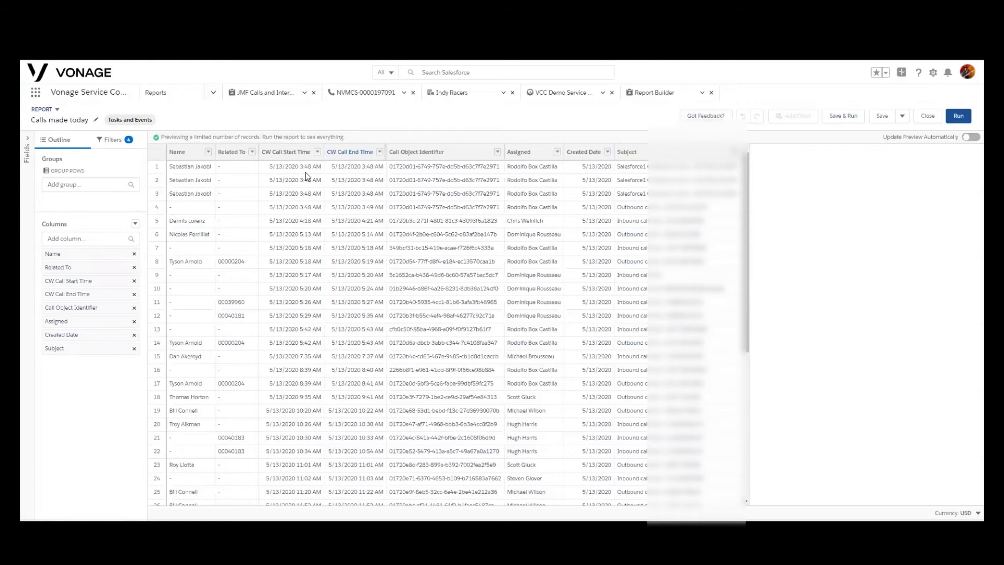
left_click(71, 185)
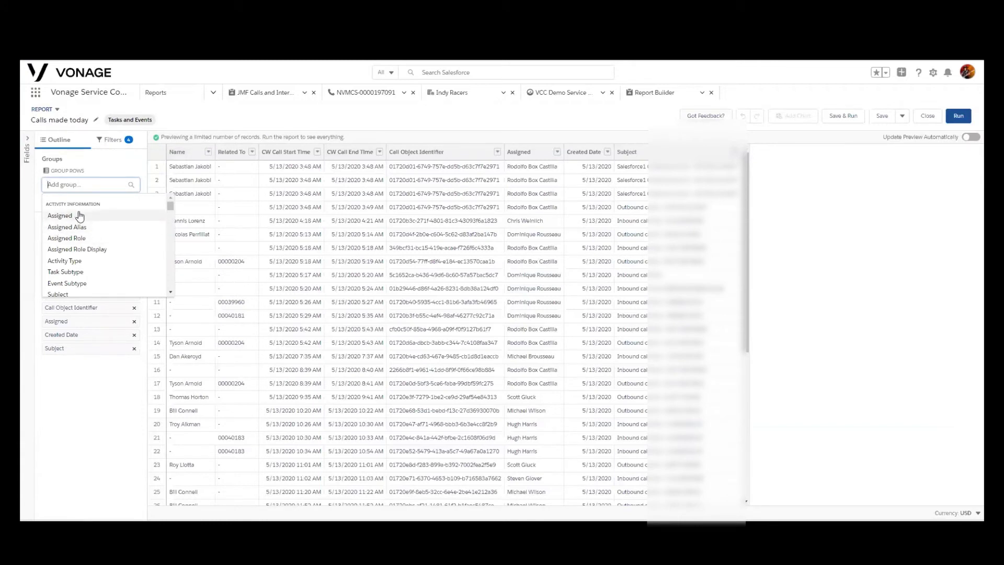
Group the report rows by Assigned and move the Subject column up after Name
type("as")
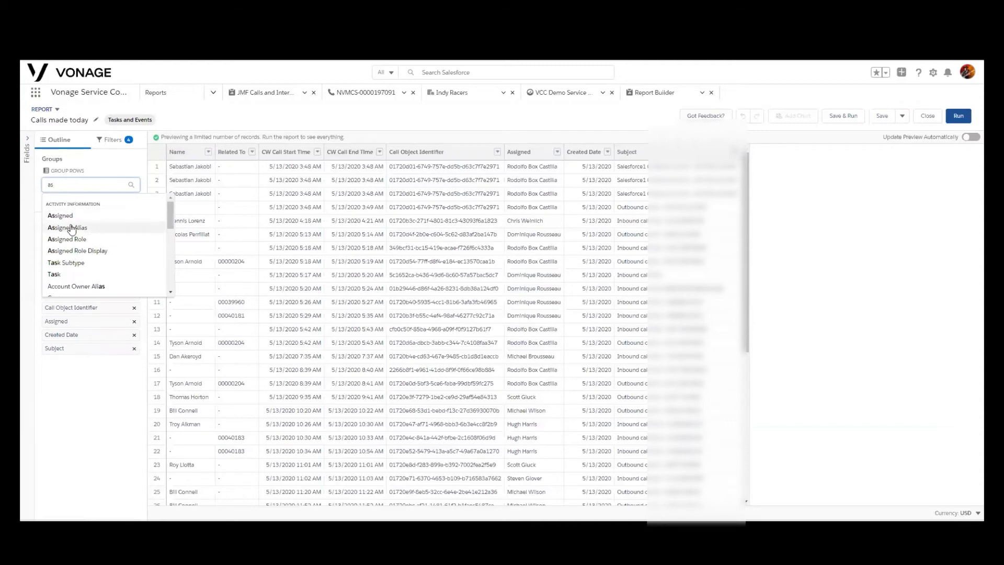
left_click(69, 216)
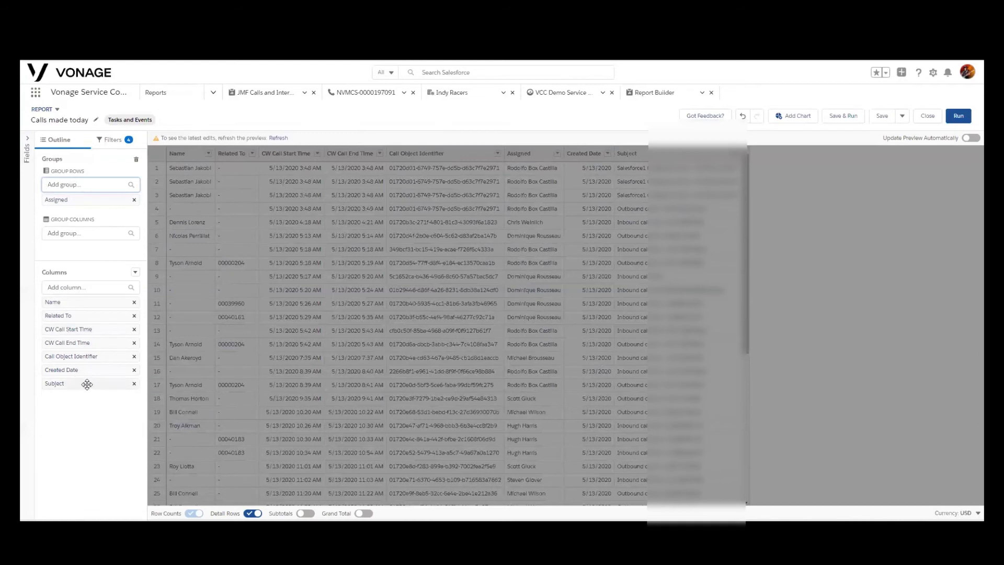
left_click_drag(83, 385, 75, 332)
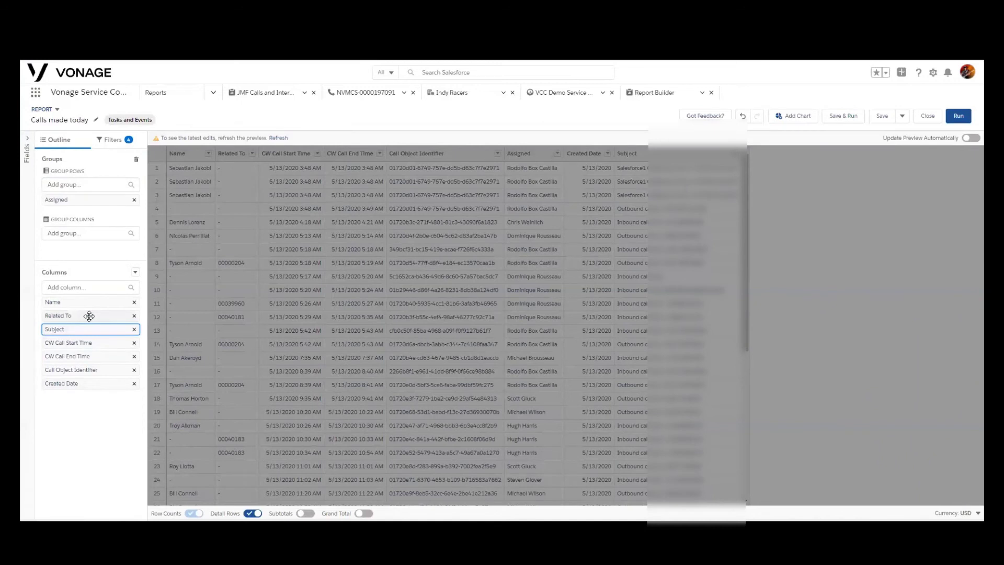
left_click_drag(89, 316, 62, 370)
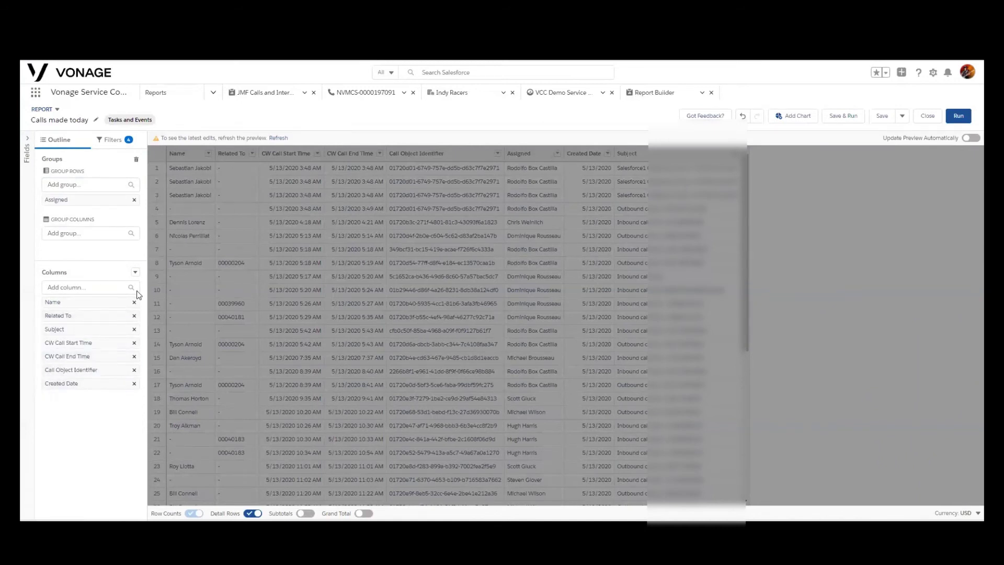
Add a Call Result column and position it right after Subject
left_click(56, 287)
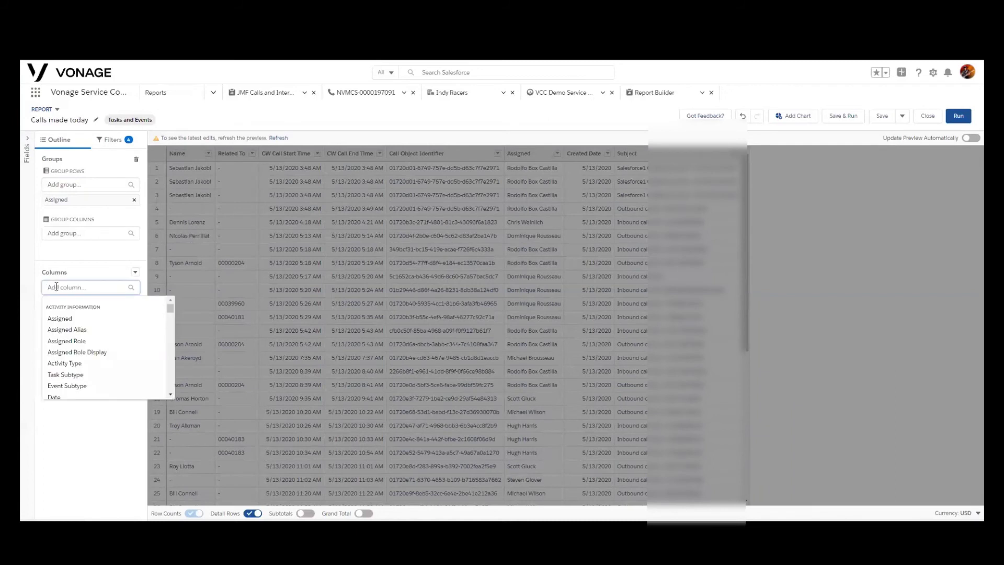
type("call")
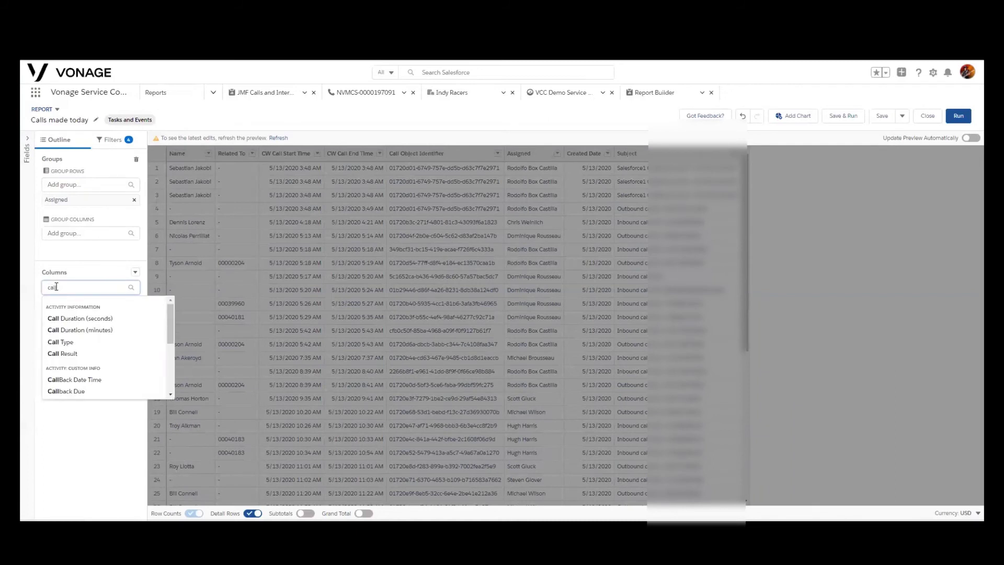
left_click(72, 355)
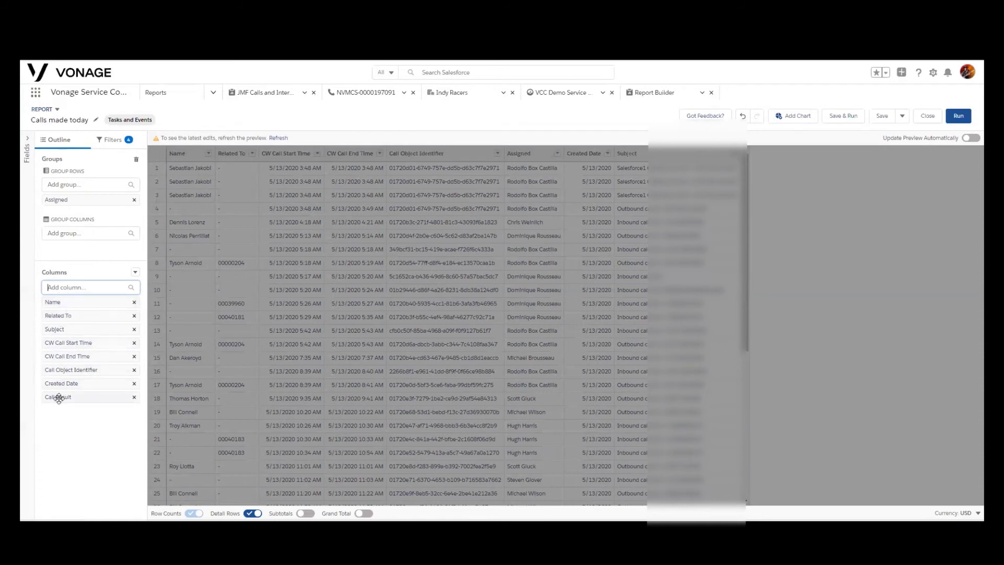
left_click_drag(59, 399, 75, 343)
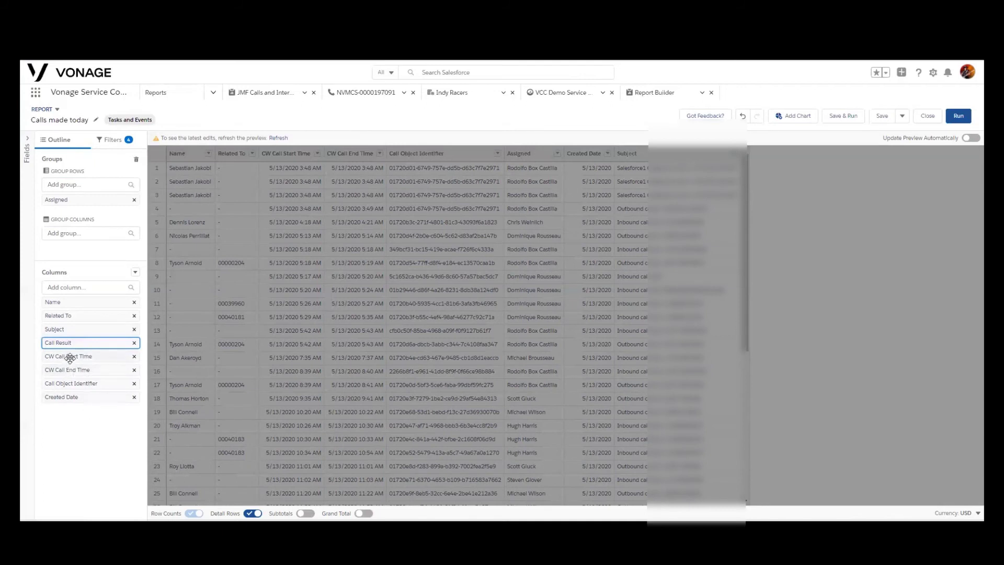
Add a Call Duration (seconds) column to the end of the report
left_click(71, 289)
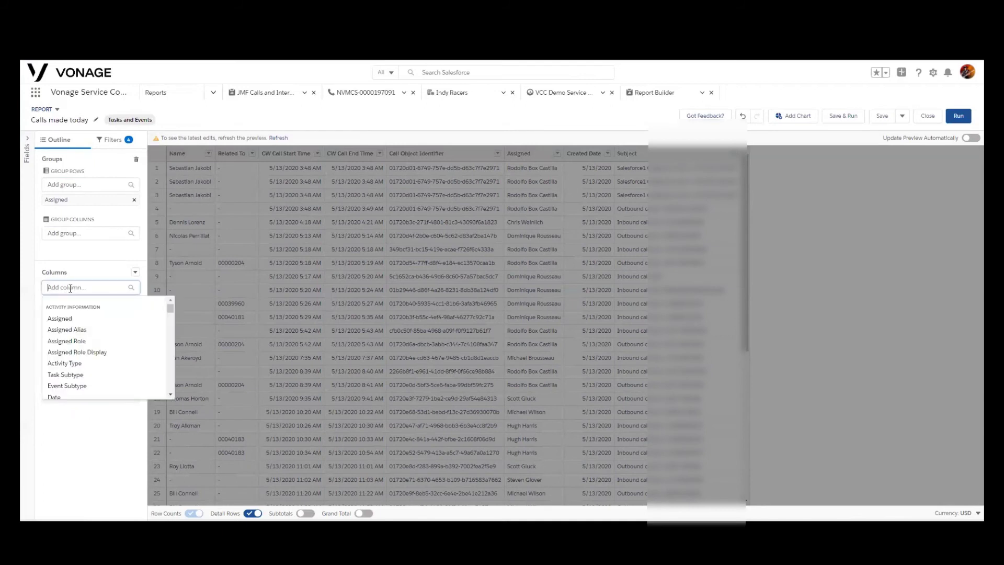
type("dur")
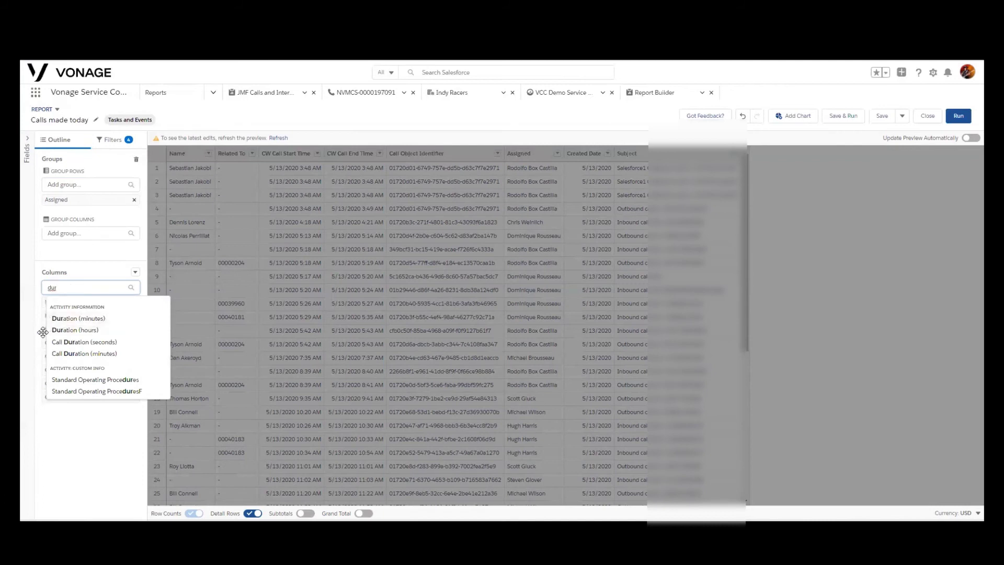
left_click(78, 343)
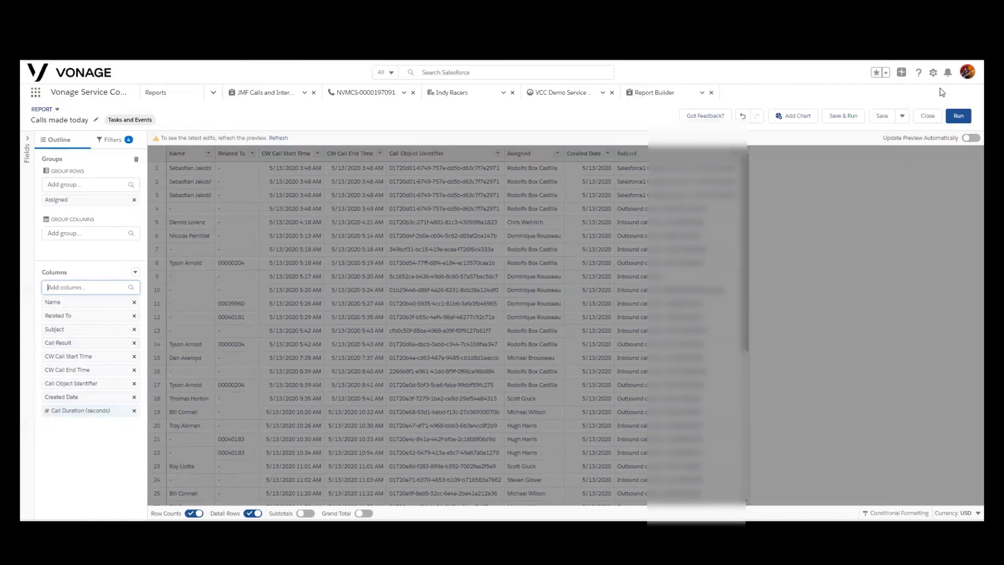
Run the report to view the 45 grouped records and add a chart
left_click(958, 118)
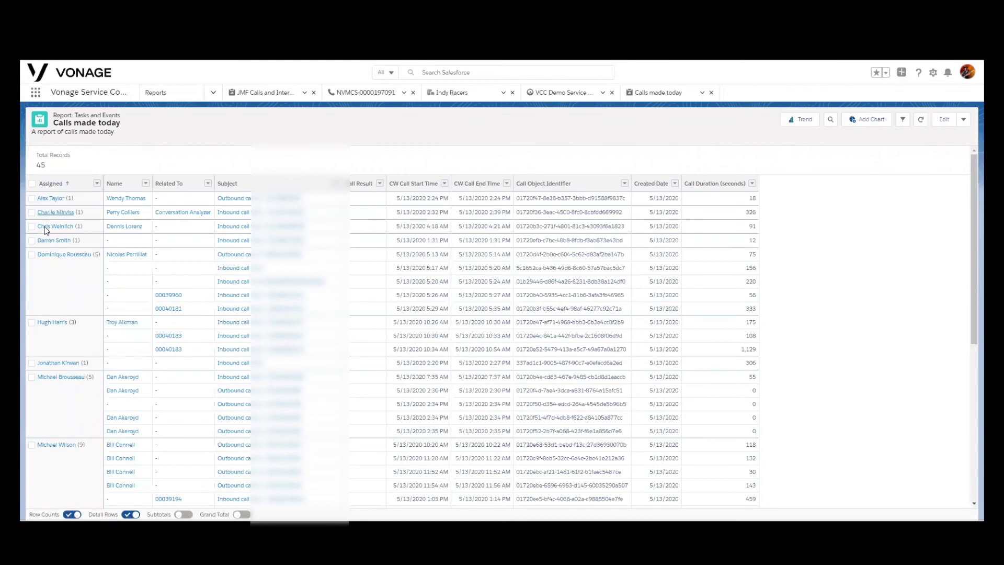
scroll(67, 325, "down", 6)
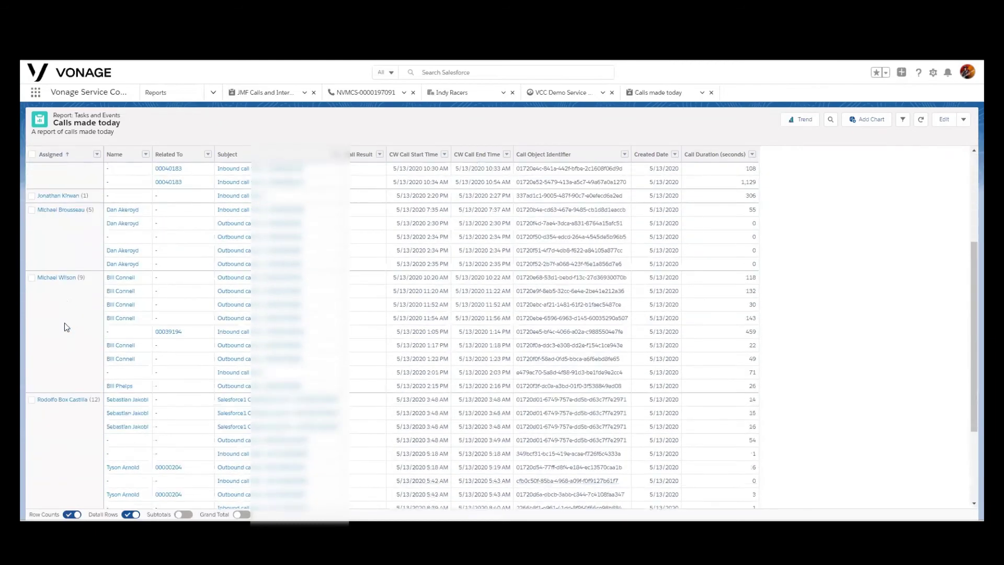
scroll(64, 322, "up", 10)
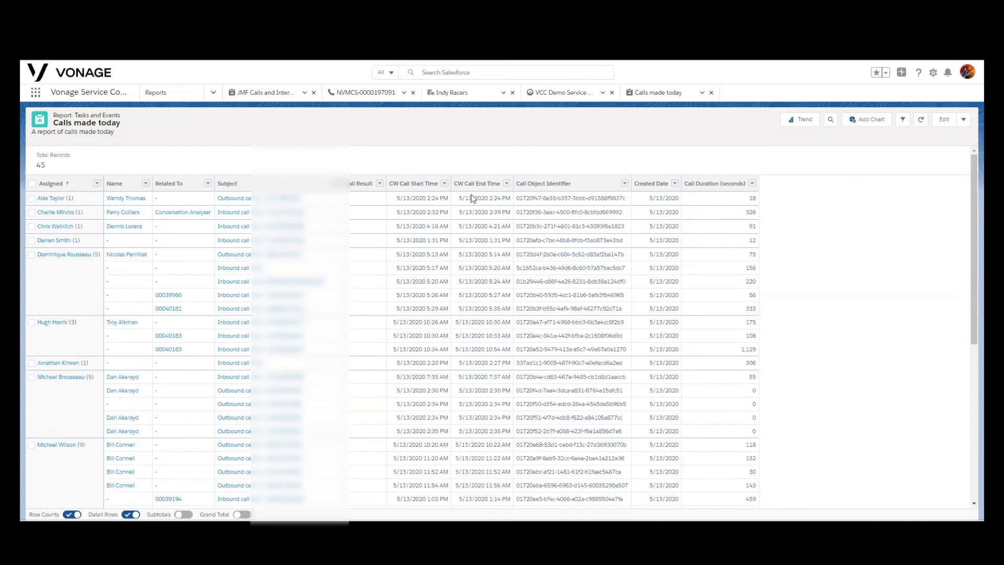
left_click(865, 122)
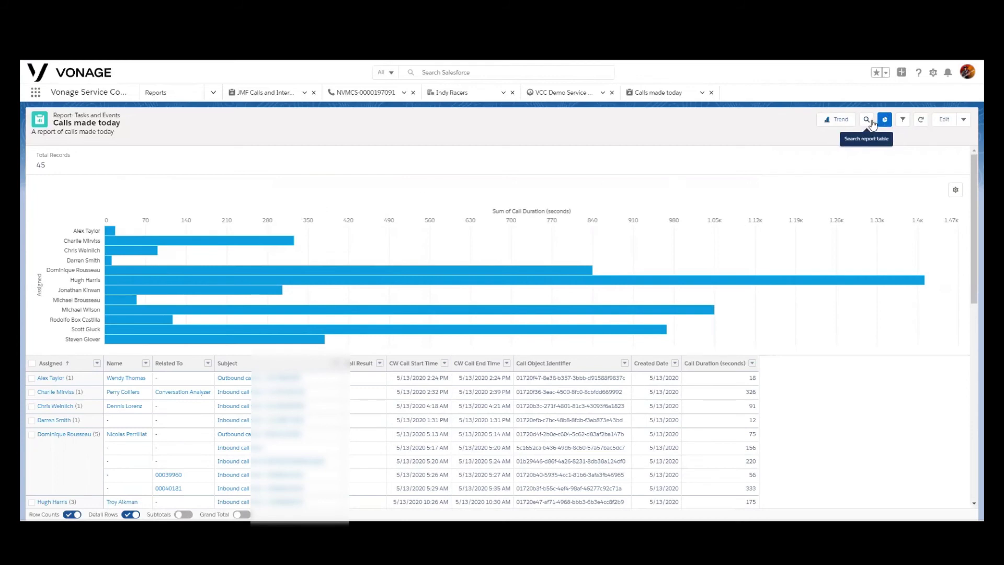
Skip creating a trend and save the report with its bar chart
left_click(839, 120)
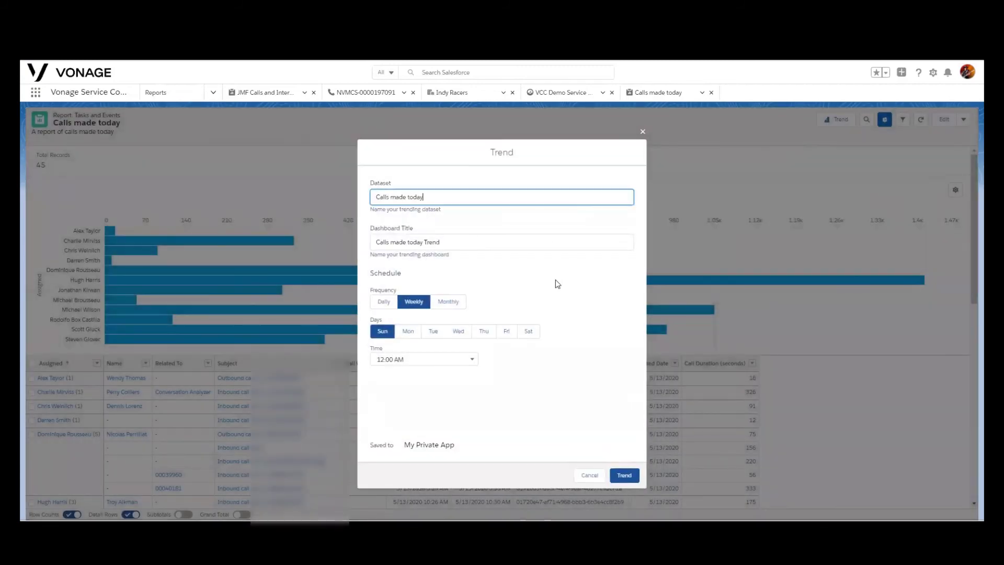
left_click(589, 475)
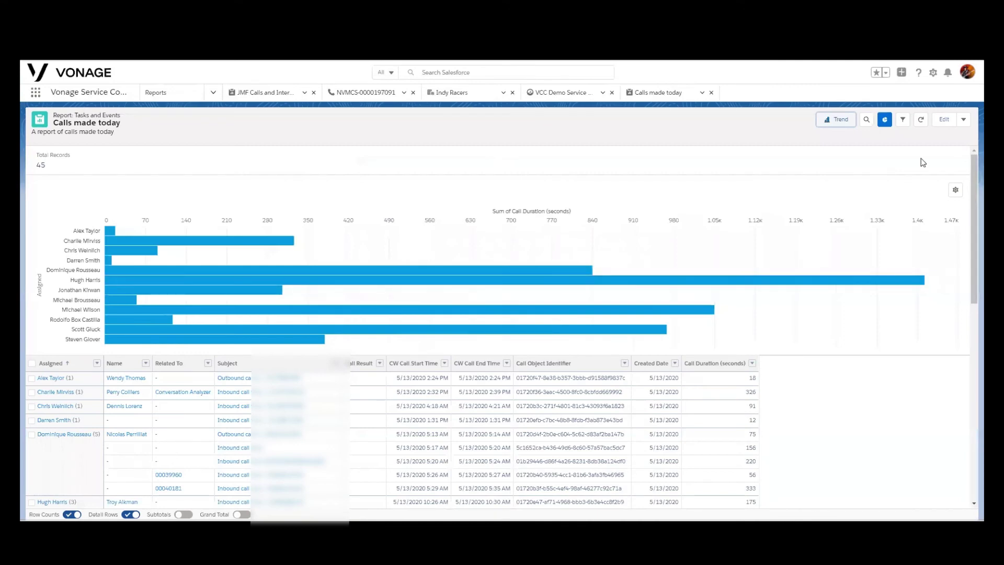
left_click(964, 119)
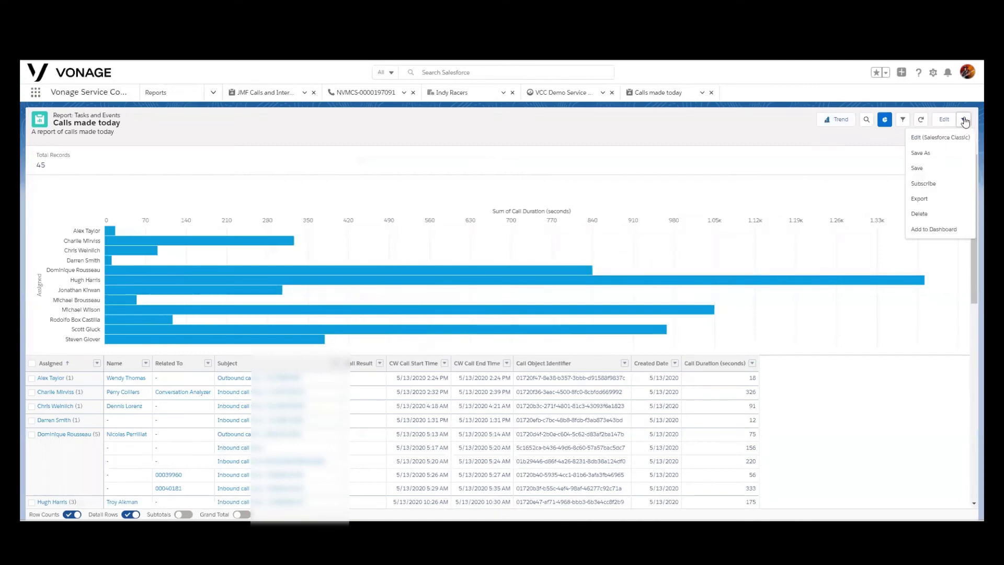
left_click(920, 168)
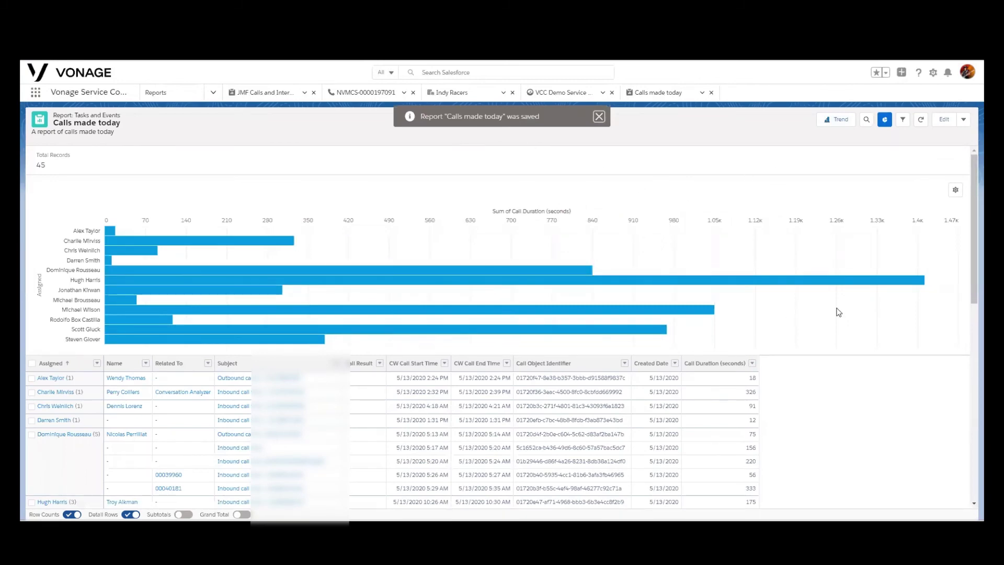
Review the saved report's results and reopen it in the Report Builder
scroll(838, 311, "down", 5)
scroll(838, 312, "up", 5)
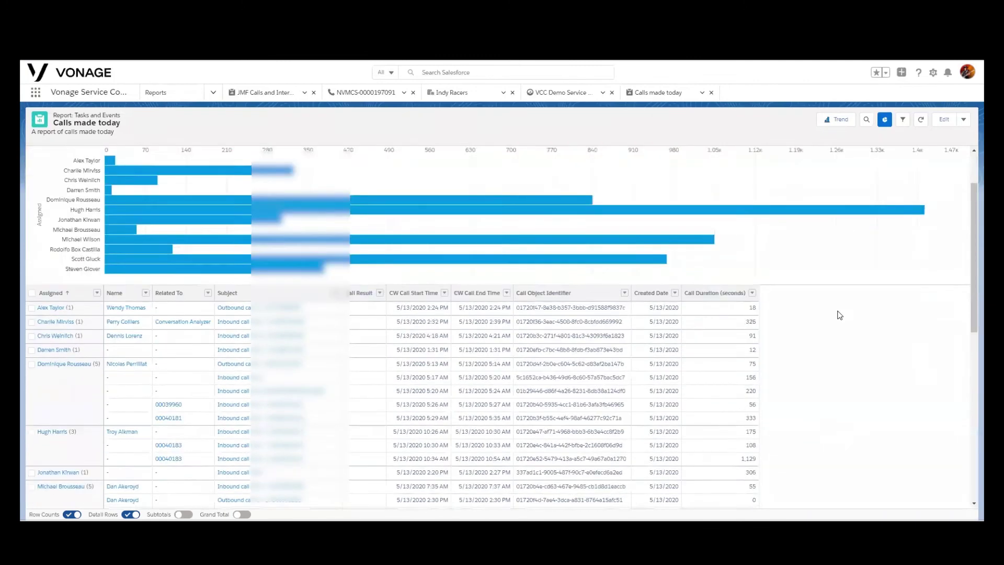
scroll(133, 389, "down", 5)
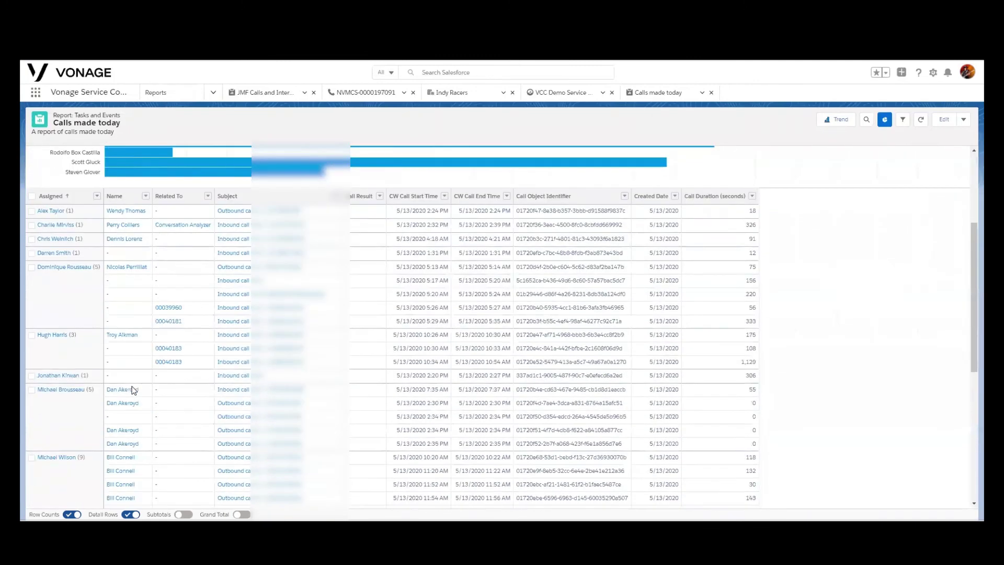
scroll(137, 392, "down", 3)
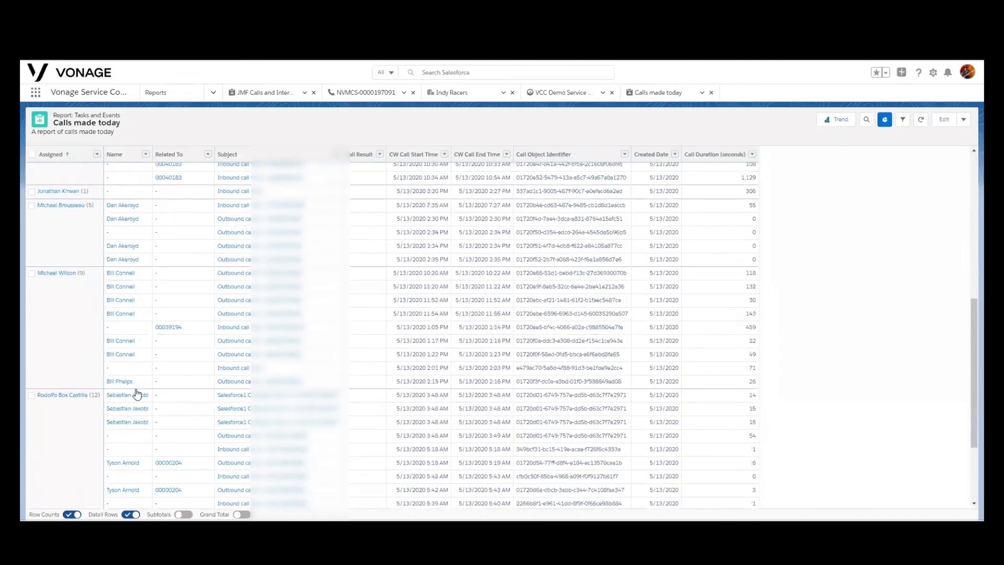
scroll(137, 392, "up", 7)
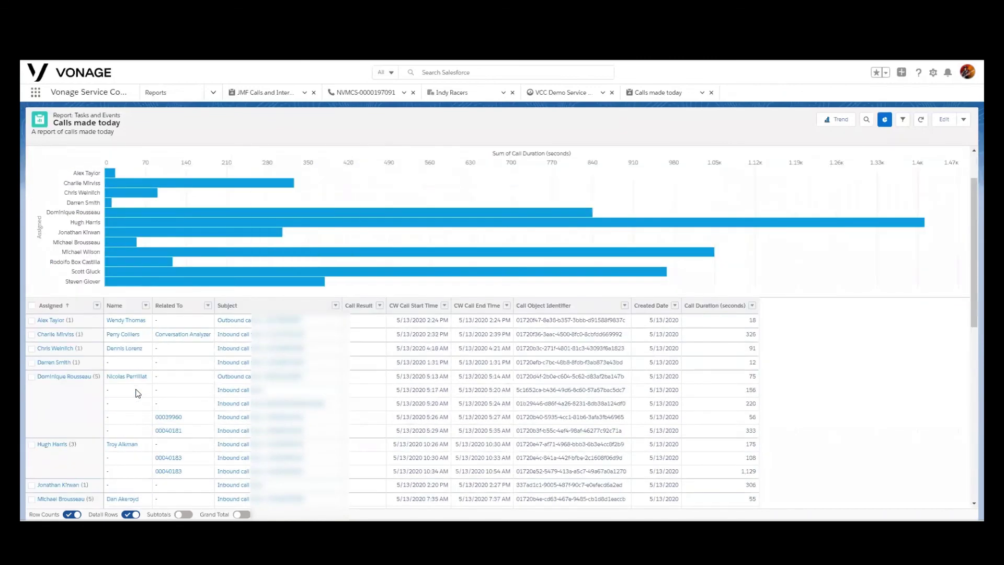
left_click(943, 122)
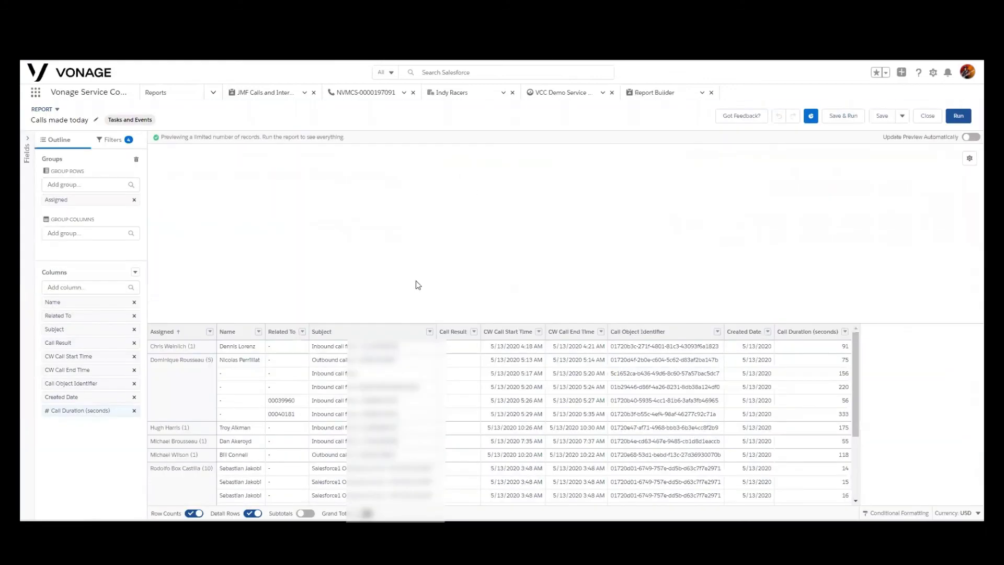
Add a Call Recording Link column and run the updated report
left_click(63, 287)
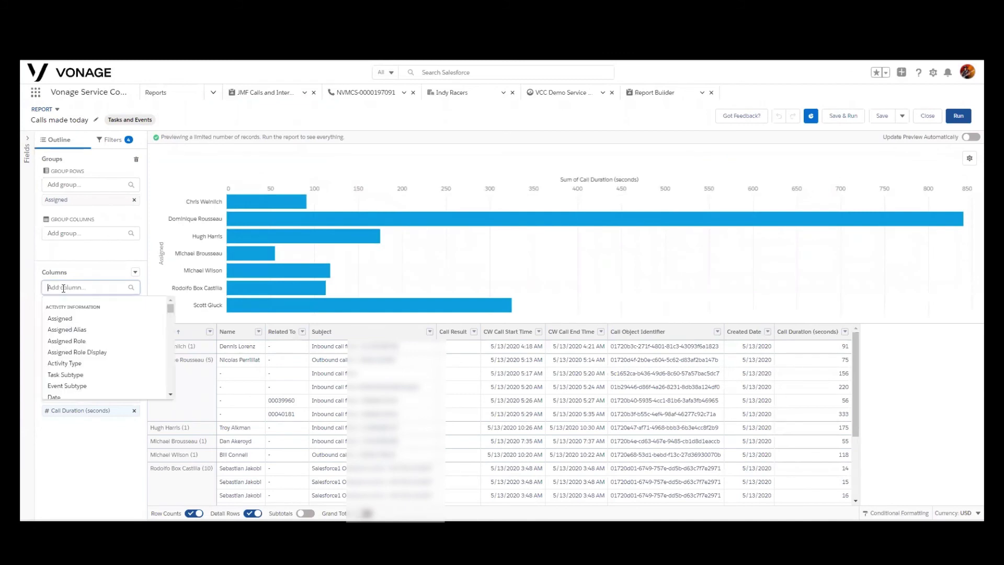
type("call")
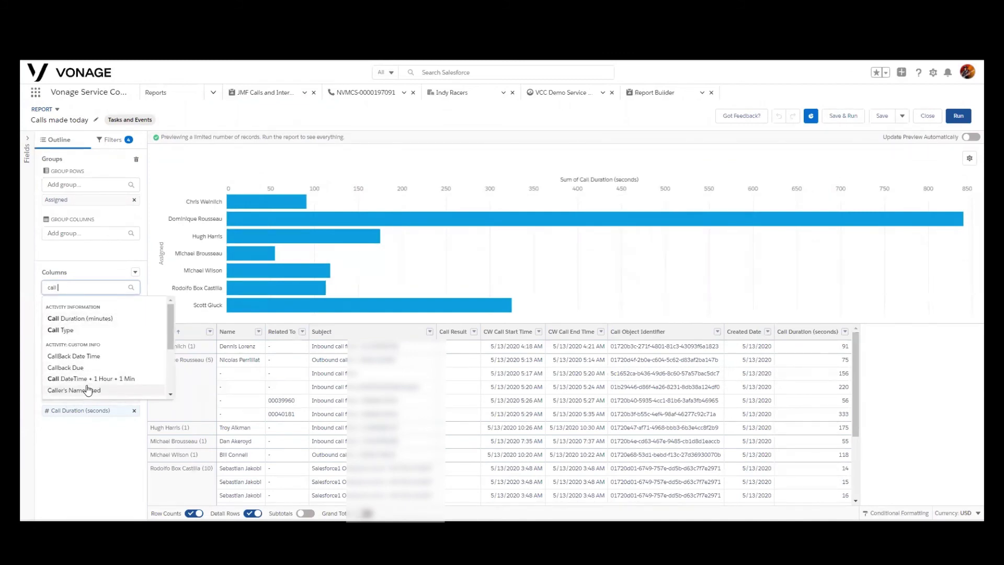
type(" r")
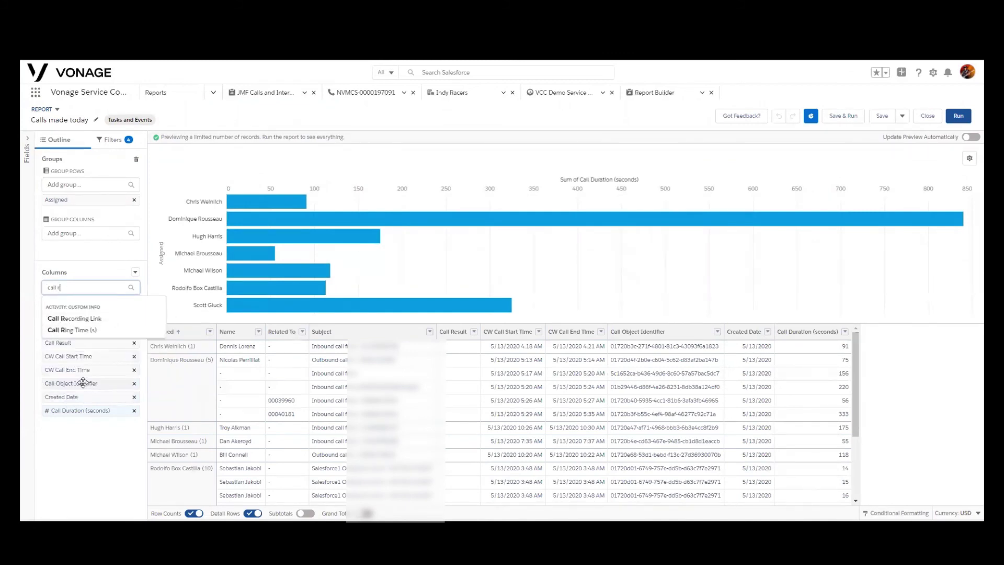
left_click(79, 320)
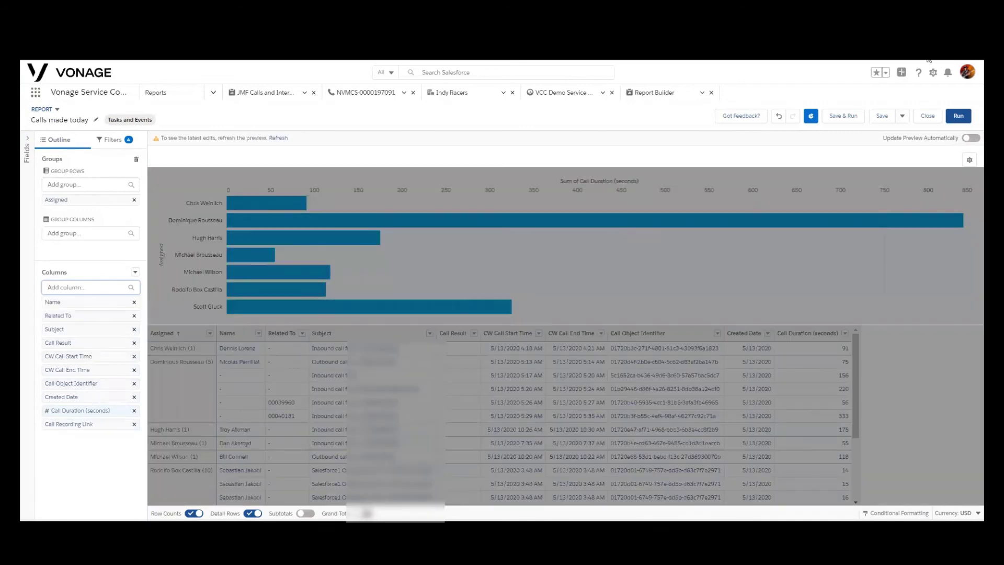
left_click(967, 119)
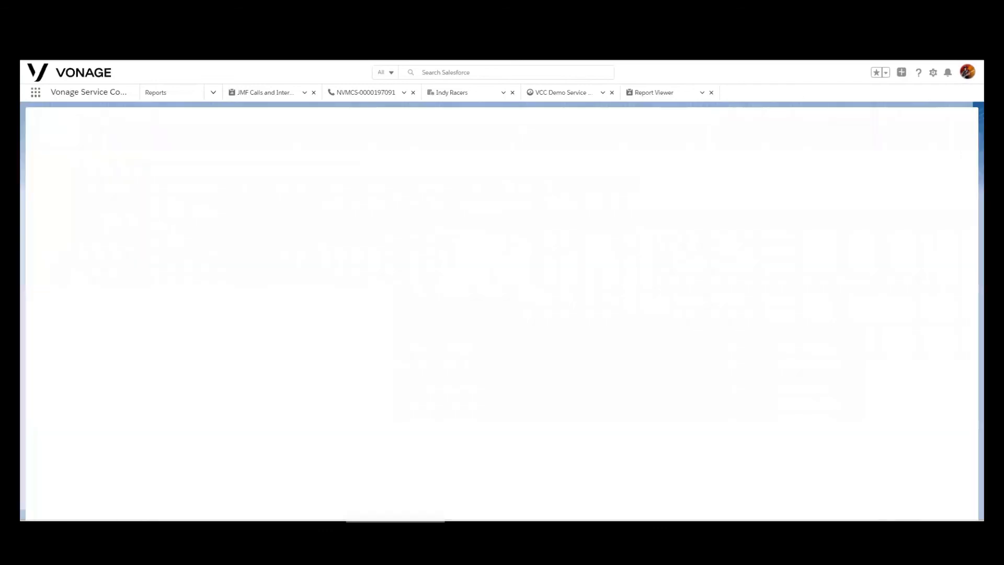